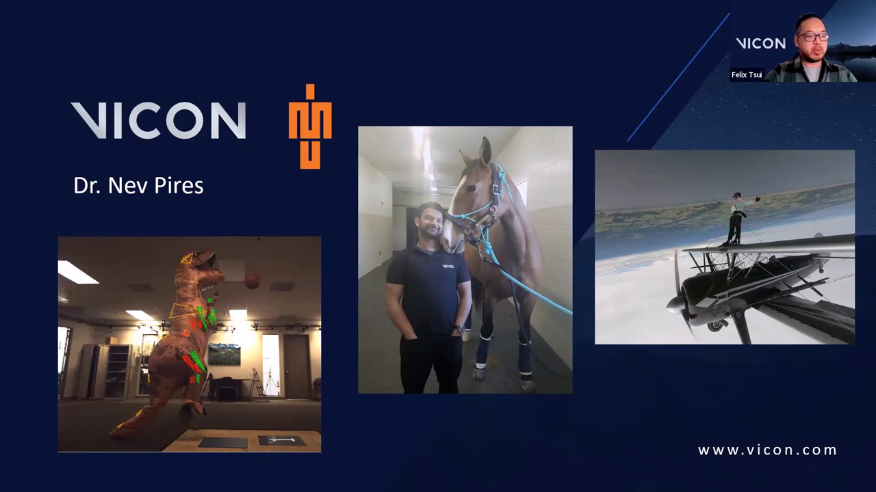
left_click(636, 414)
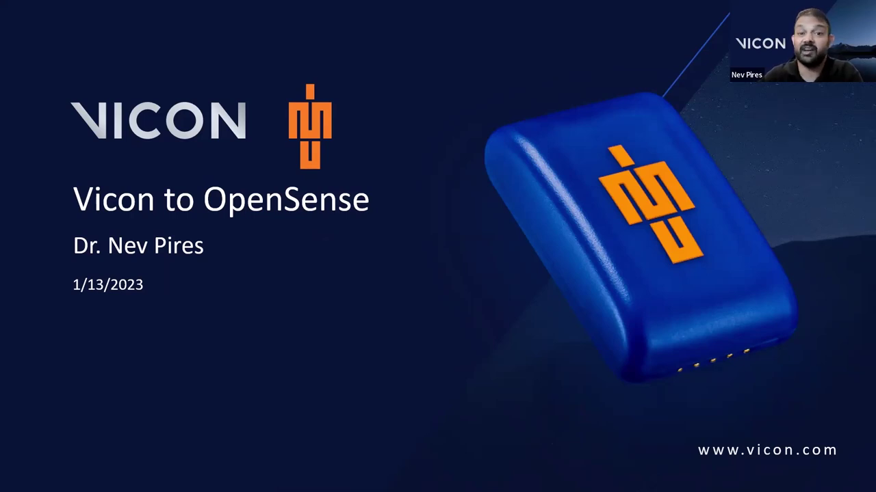
left_click(534, 418)
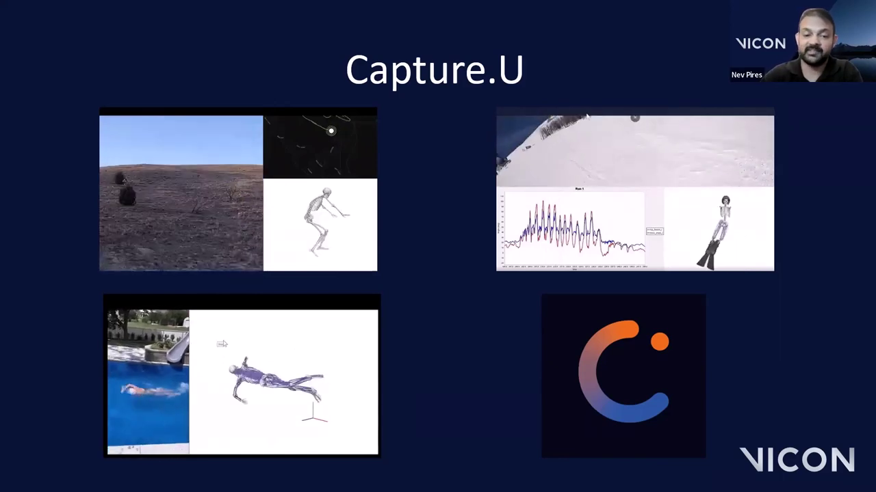
Switch to File Explorer, open the Capture.U folder and launch Capture.U_to_OpenSense_v1.0.exe.
key("alt+Tab")
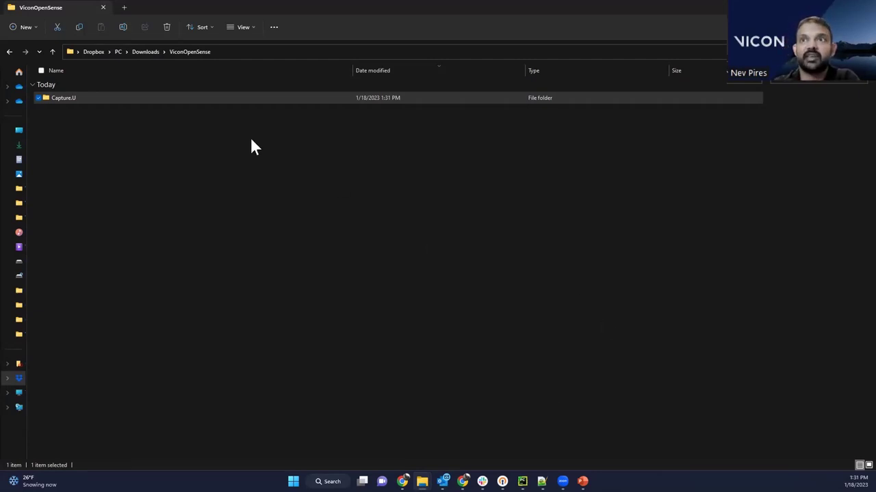
double_click(87, 101)
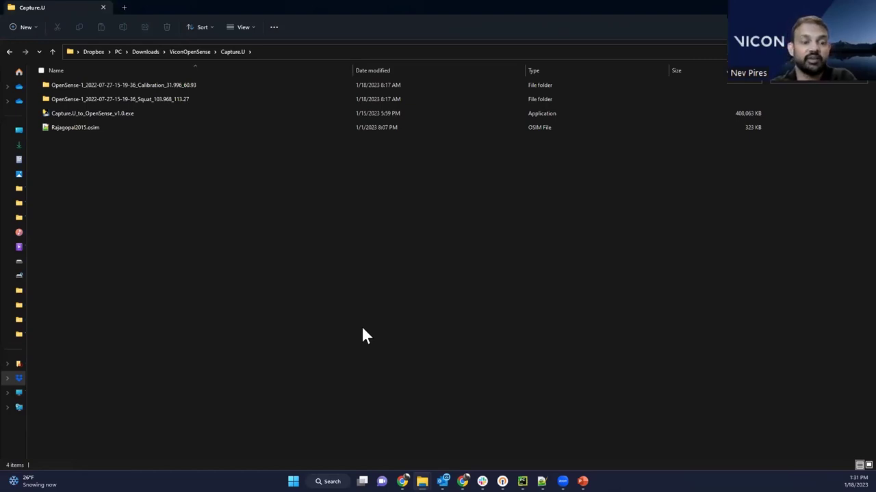
left_click(97, 112)
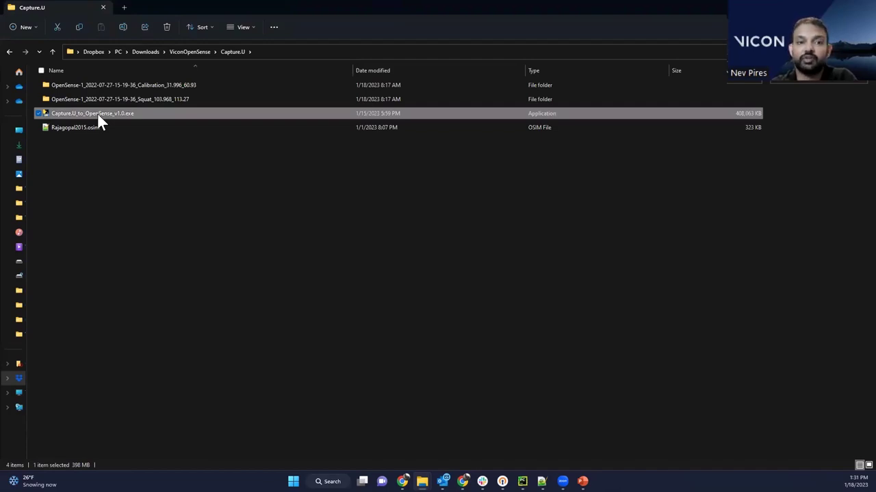
double_click(97, 114)
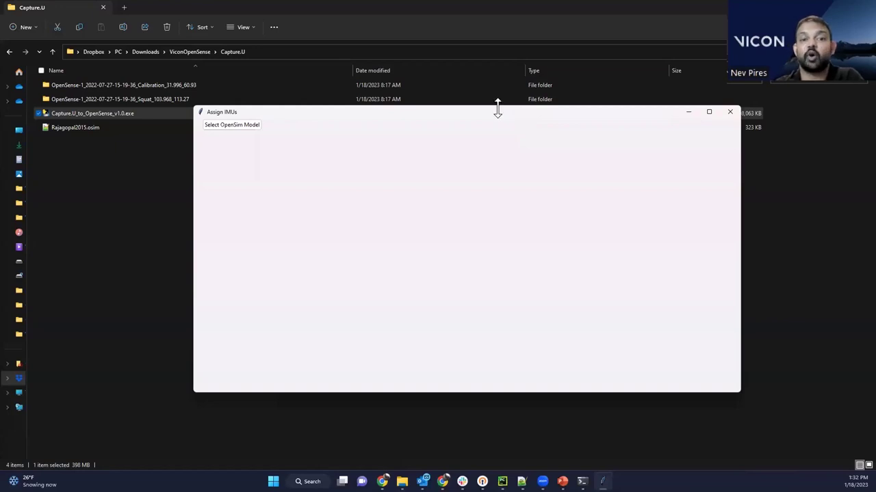
Load the OpenSim model Rajagopal2015.osim and set Capture.U as the root data folder.
left_click(250, 126)
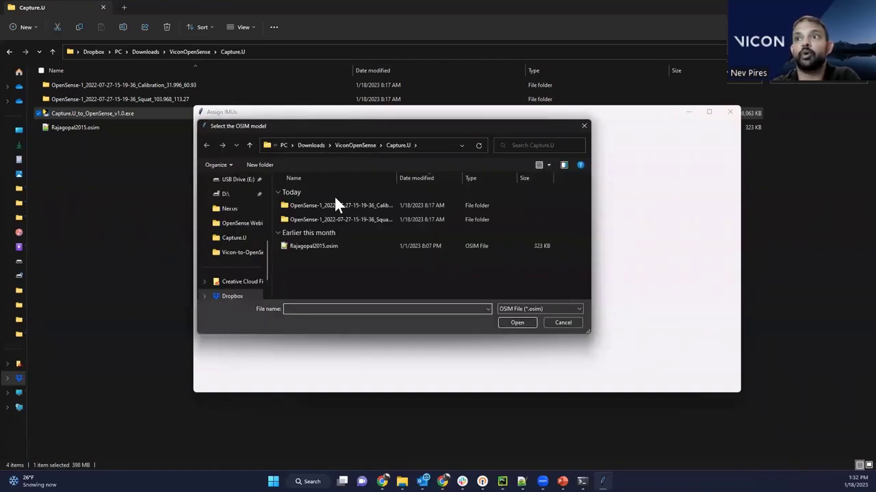
double_click(316, 246)
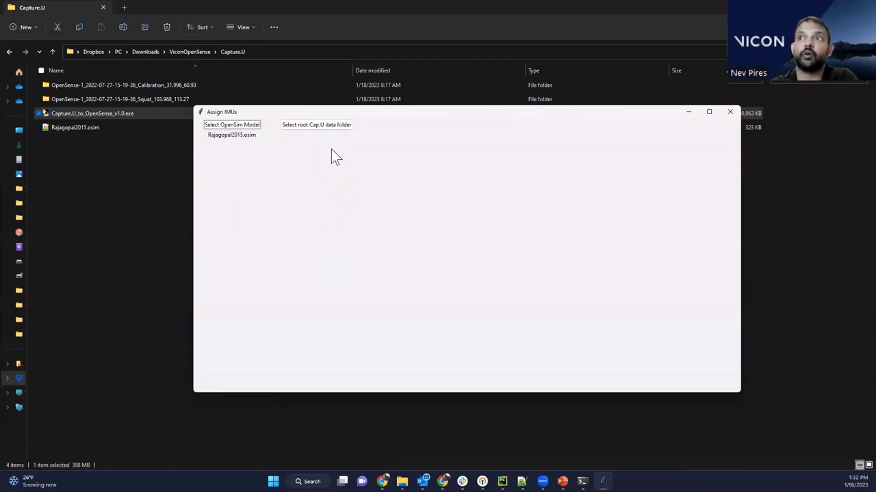
left_click(329, 127)
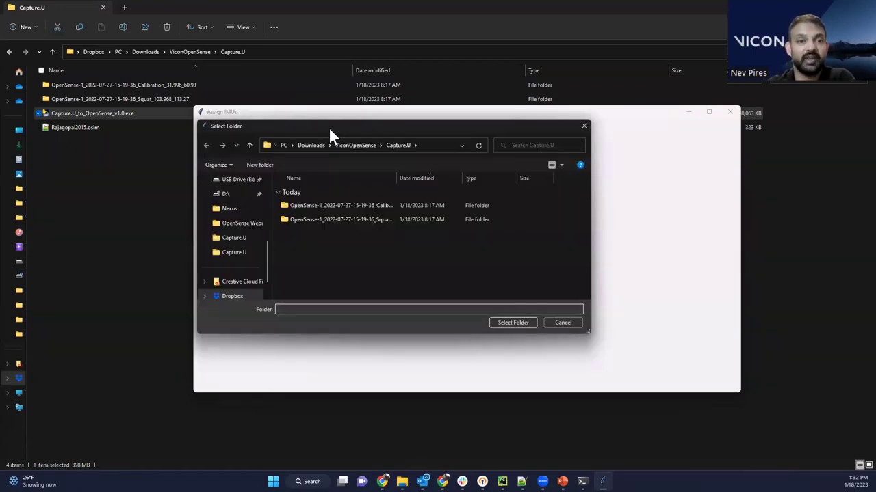
left_click(514, 322)
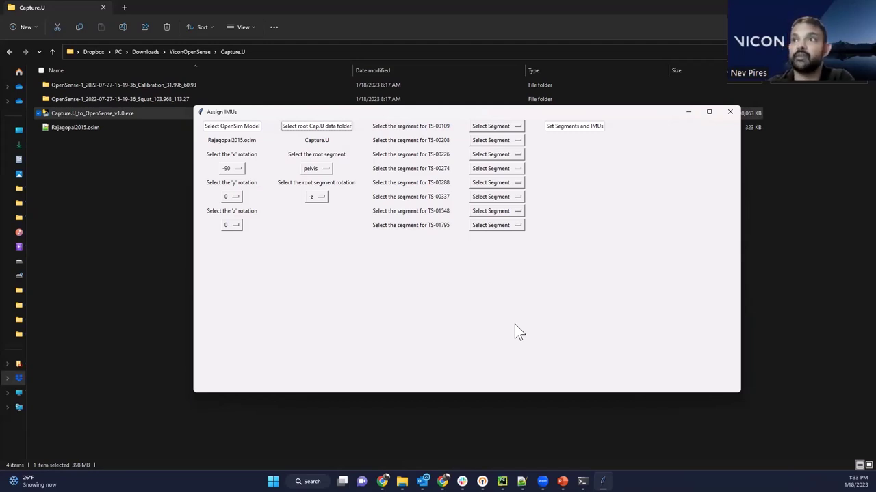
Assign sensor TS-00109 to torso, TS-00208 to pelvis, TS-00226 to femur_l and TS-00274 to femur_r.
left_click(502, 127)
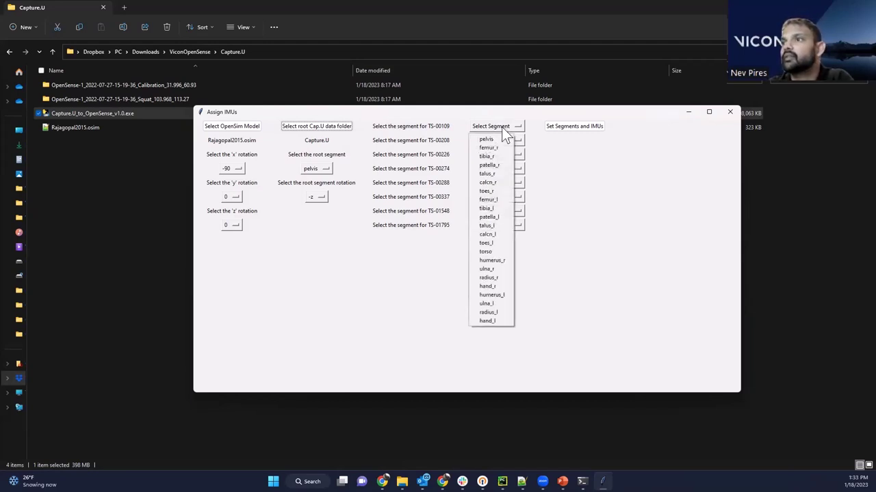
left_click(498, 252)
left_click(499, 141)
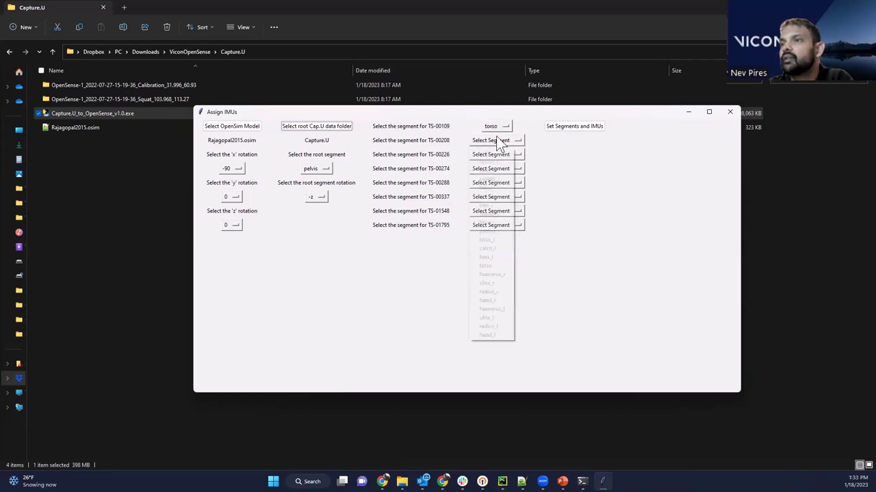
left_click(497, 154)
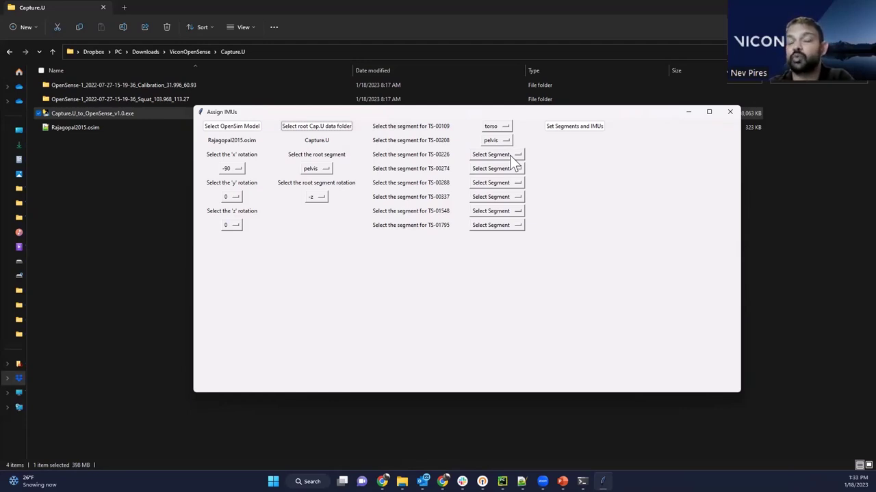
left_click(514, 161)
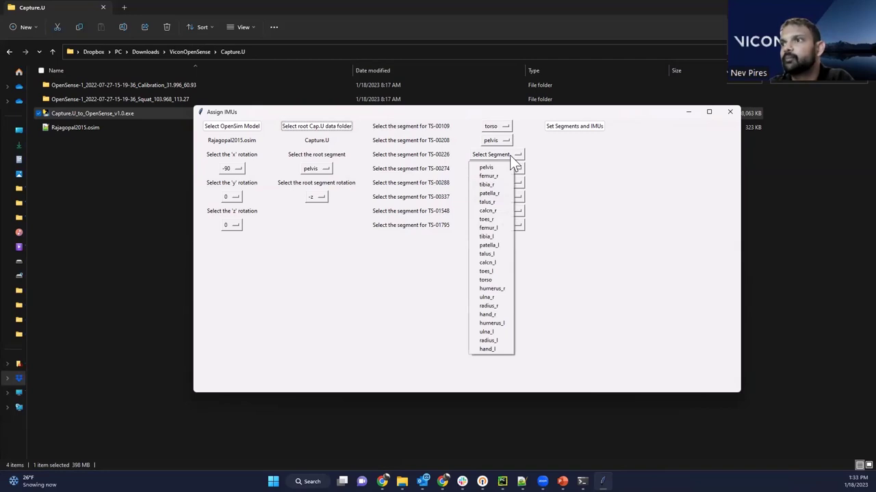
left_click(490, 228)
left_click(494, 171)
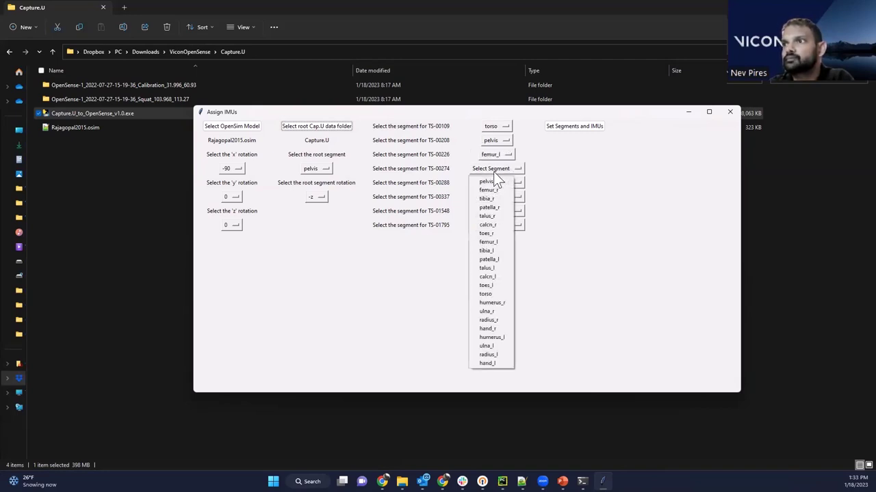
left_click(494, 190)
Assign TS-00288 to tibia_l, TS-00337 to tibia_r, TS-01548 to calcn_l and TS-01795 to calcn_r, and apply the segment and IMU assignments.
left_click(494, 182)
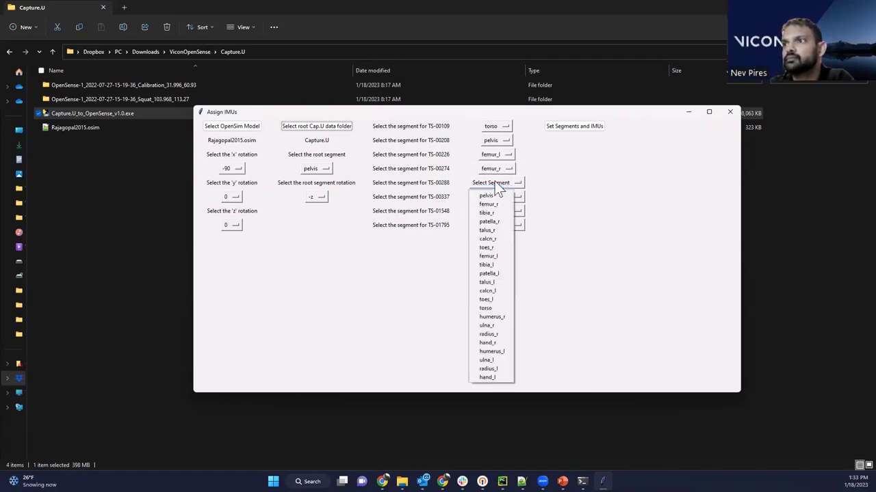
left_click(495, 264)
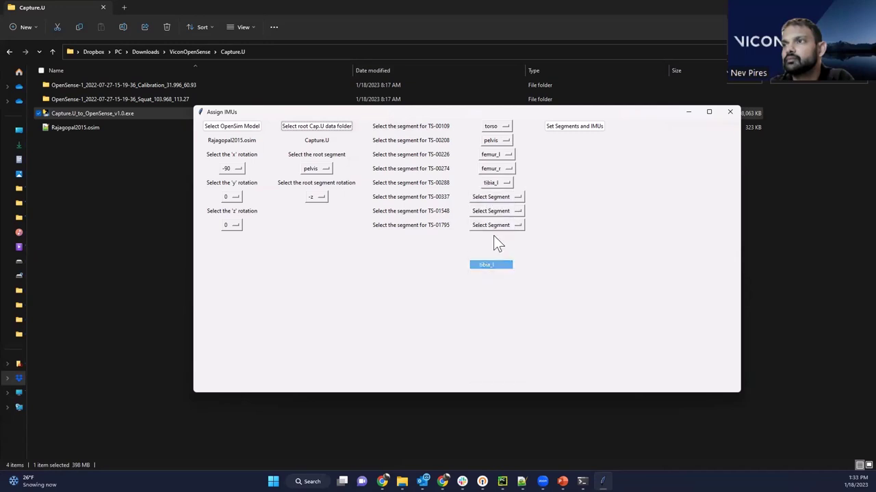
left_click(494, 200)
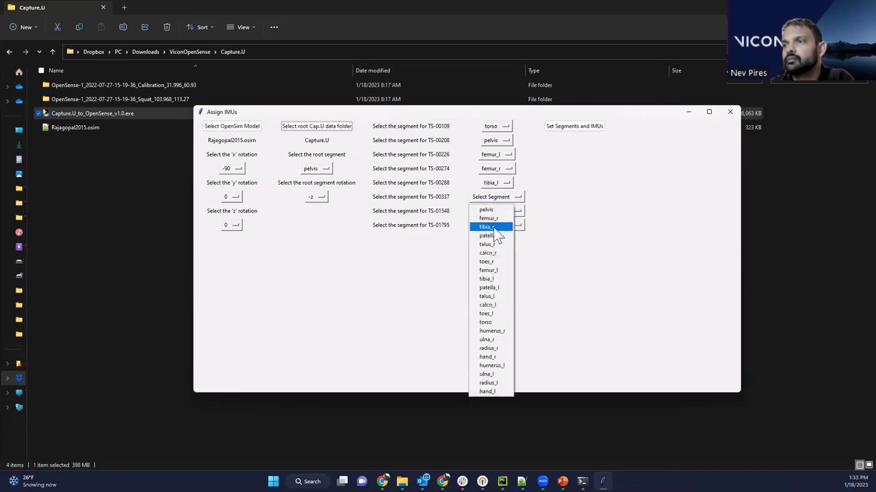
left_click(497, 225)
left_click(494, 212)
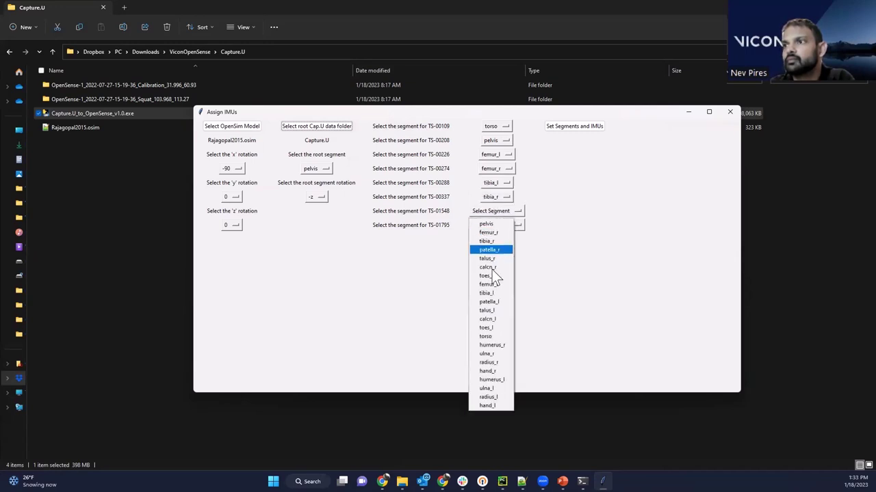
left_click(493, 318)
left_click(508, 226)
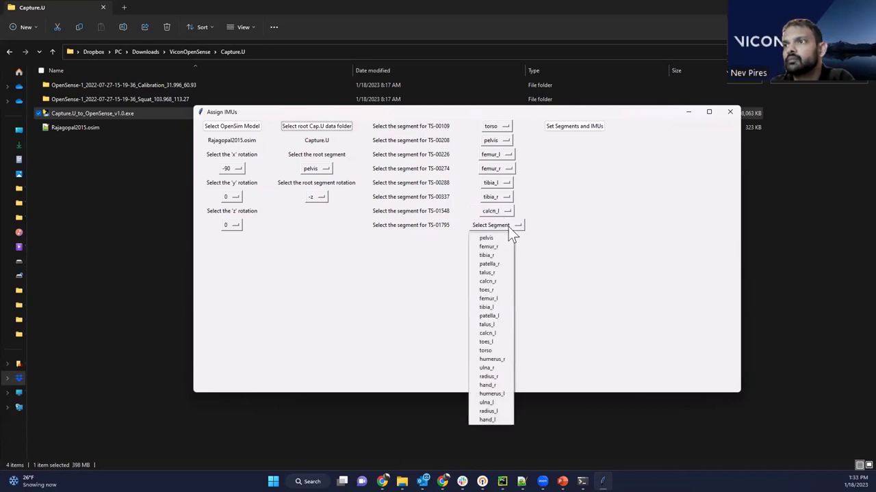
left_click(501, 280)
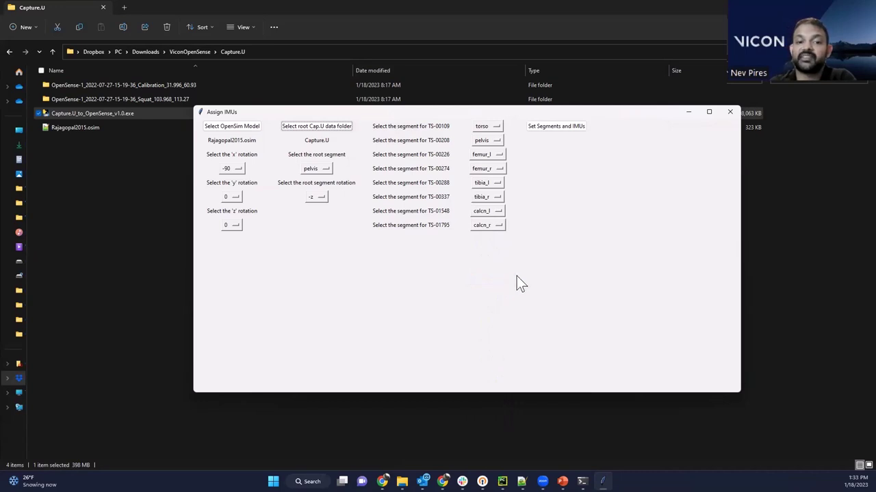
left_click(555, 126)
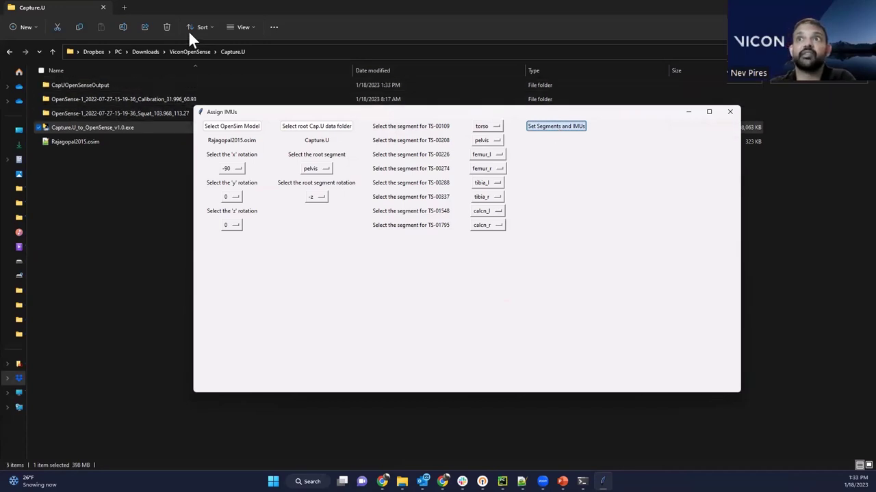
Open ik_Squat_CapU_output.mot from the CapUOpenSenseOutput folder to examine the inverse kinematics data, close it and return to the presentation.
left_click(119, 84)
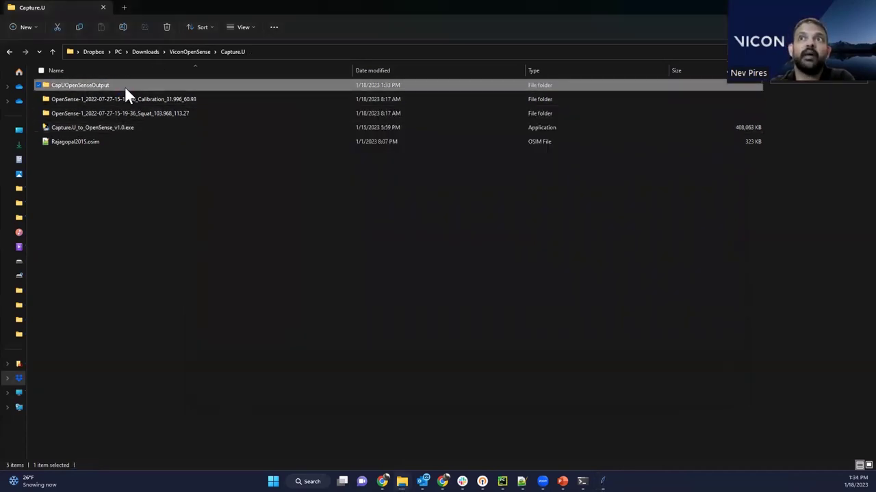
double_click(124, 87)
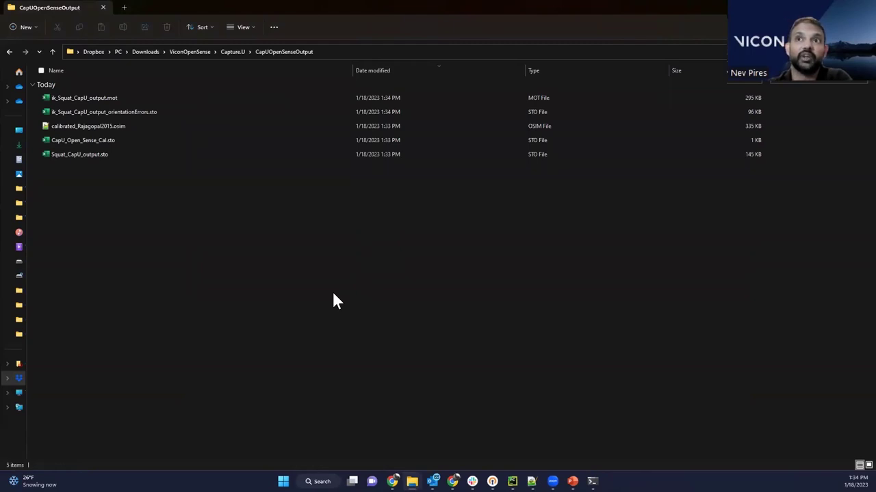
left_click(123, 98)
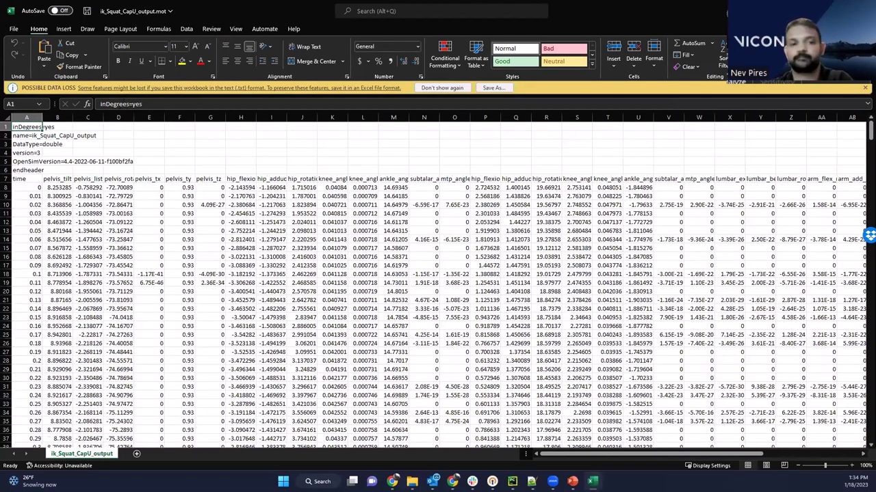
key("alt+F4")
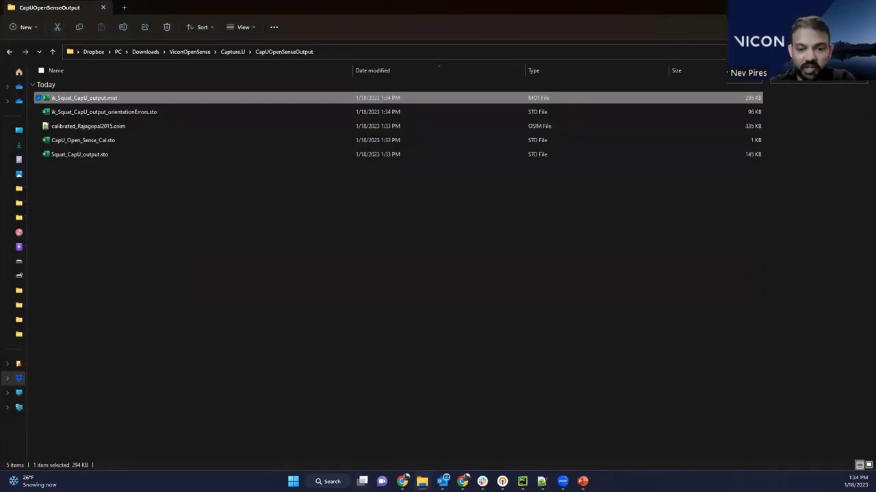
key("alt+Tab")
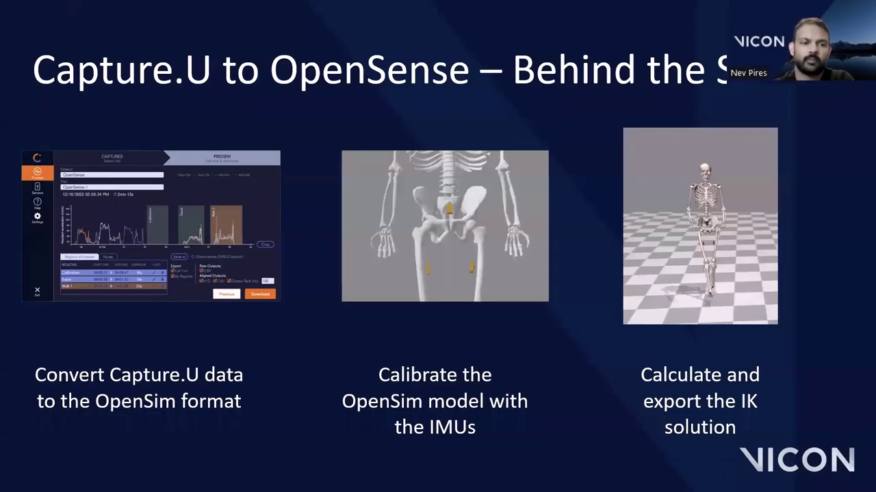